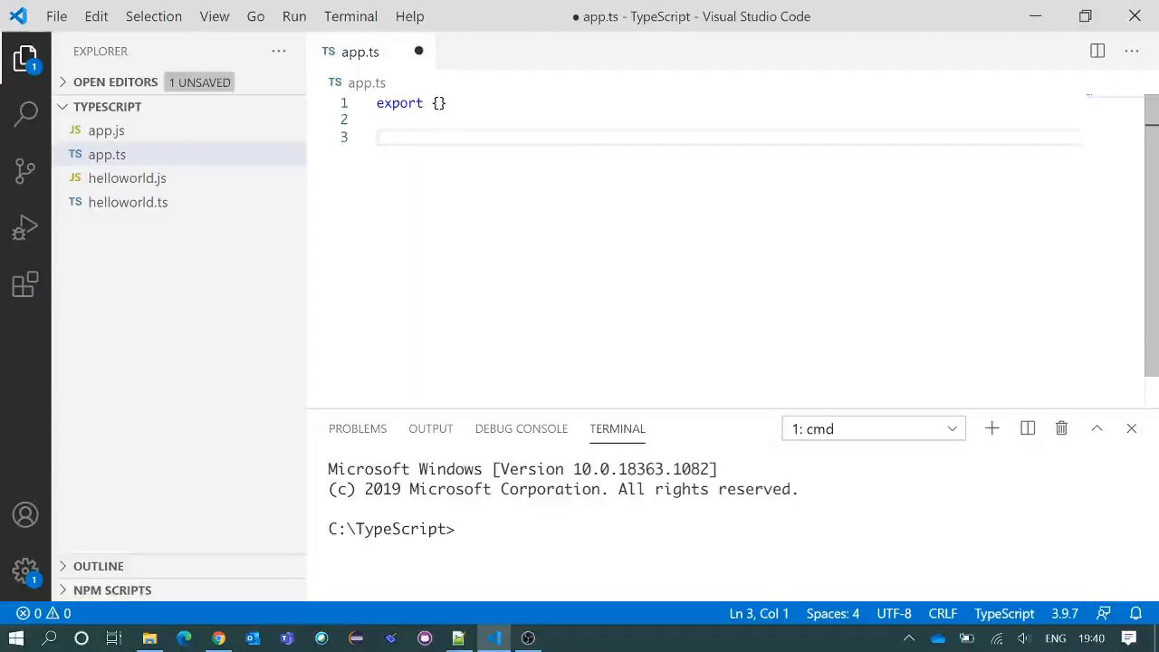
type("let anydata: any = 100;")
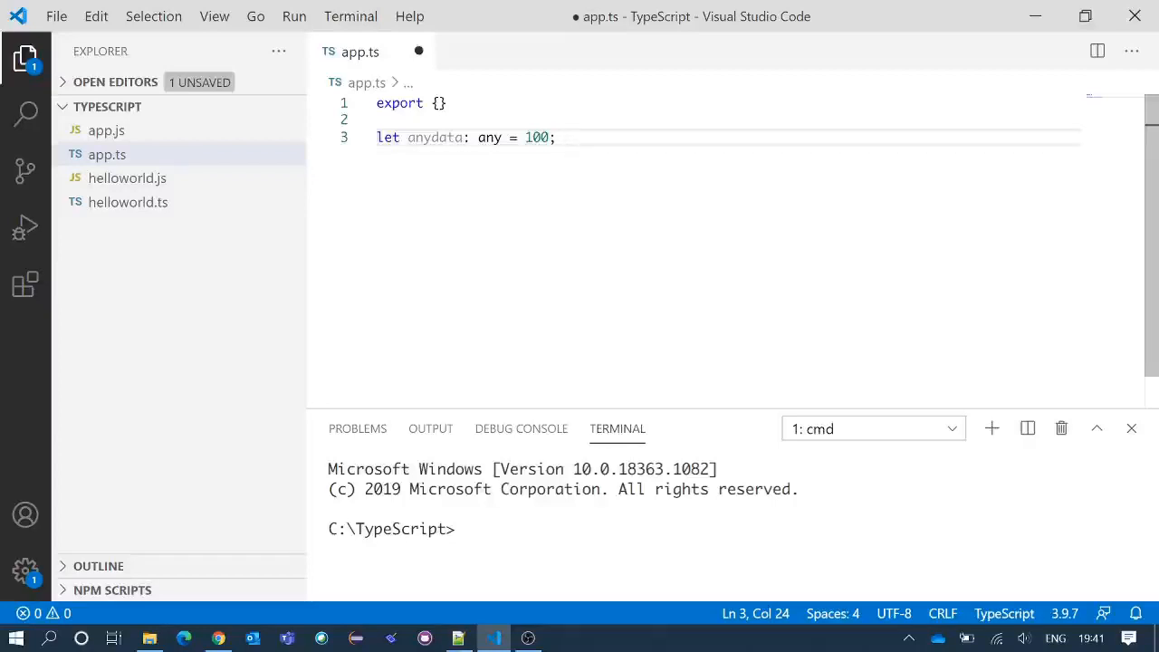
Declare let anydata: any = 100; on line 3 and start a new line below it.
key("Return")
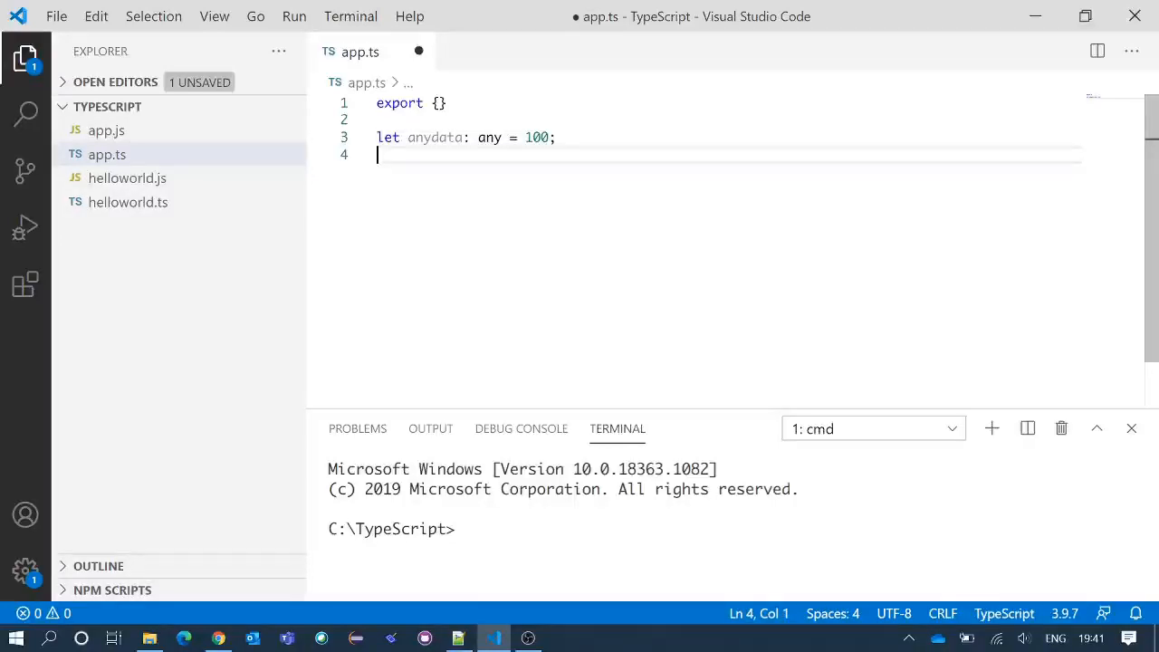
type("a")
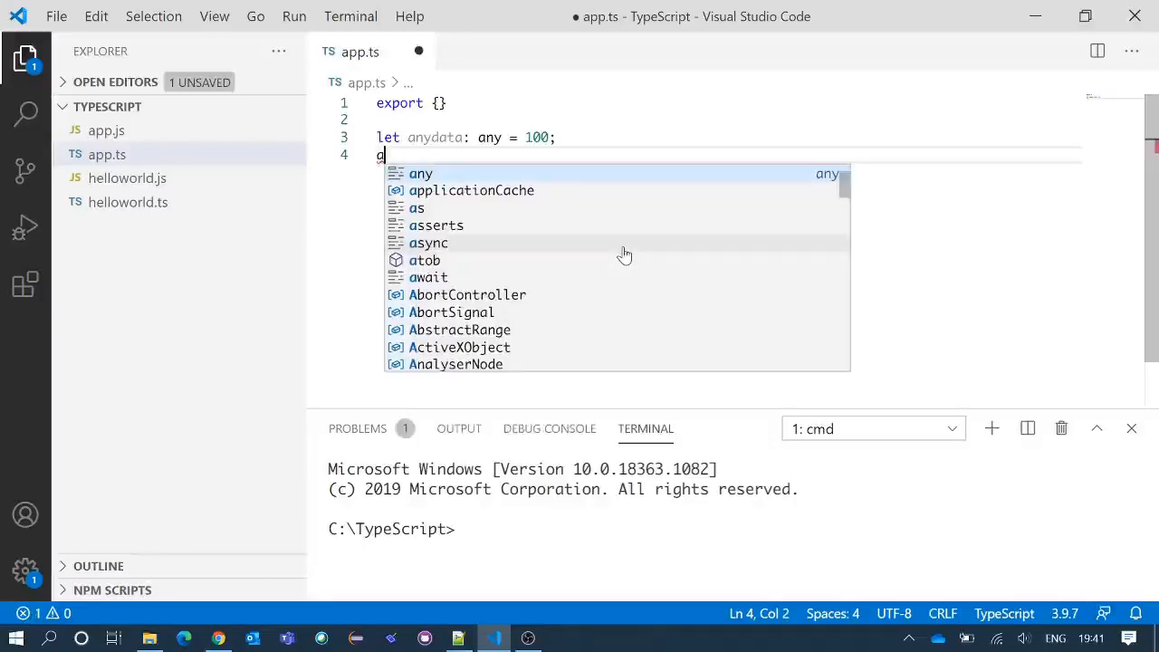
type("nydata = ")
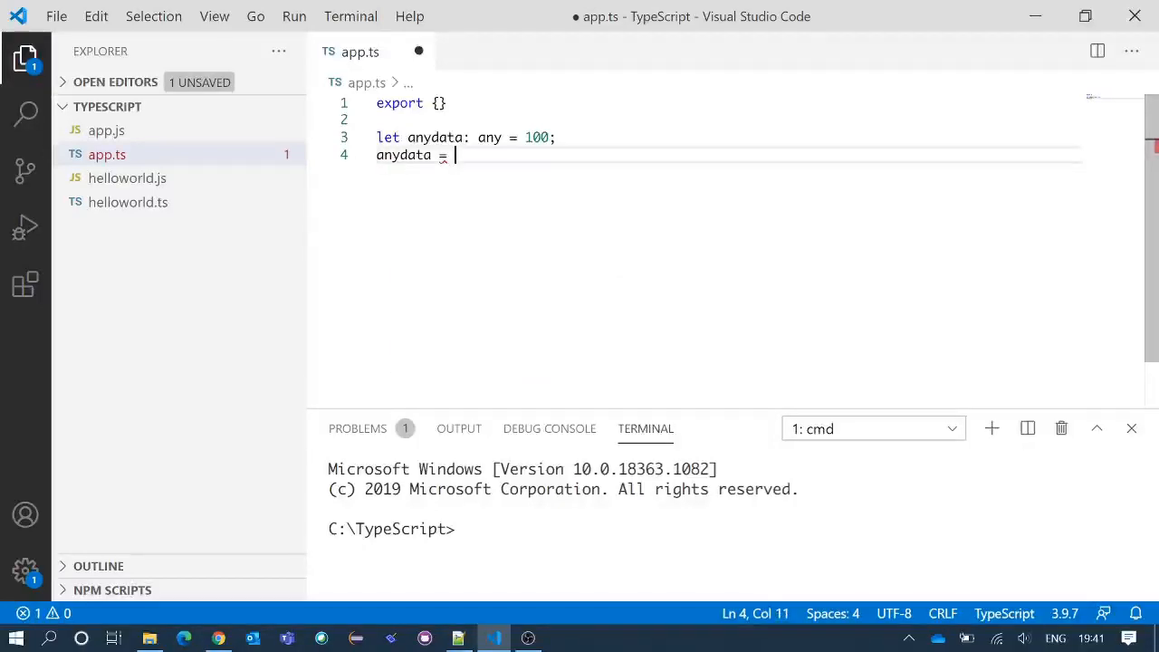
type("'YouTubeBUDDY';")
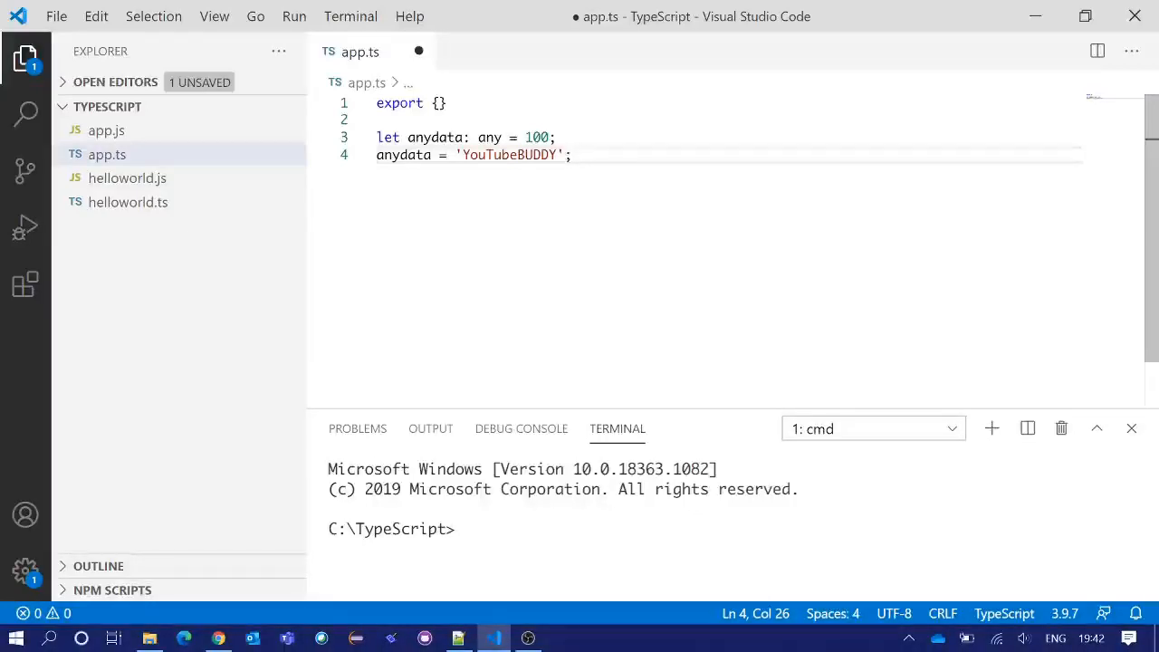
Reassign anydata = true; on line 5 using the IntelliSense suggestion, leaving blank lines below.
key("Return")
type("an")
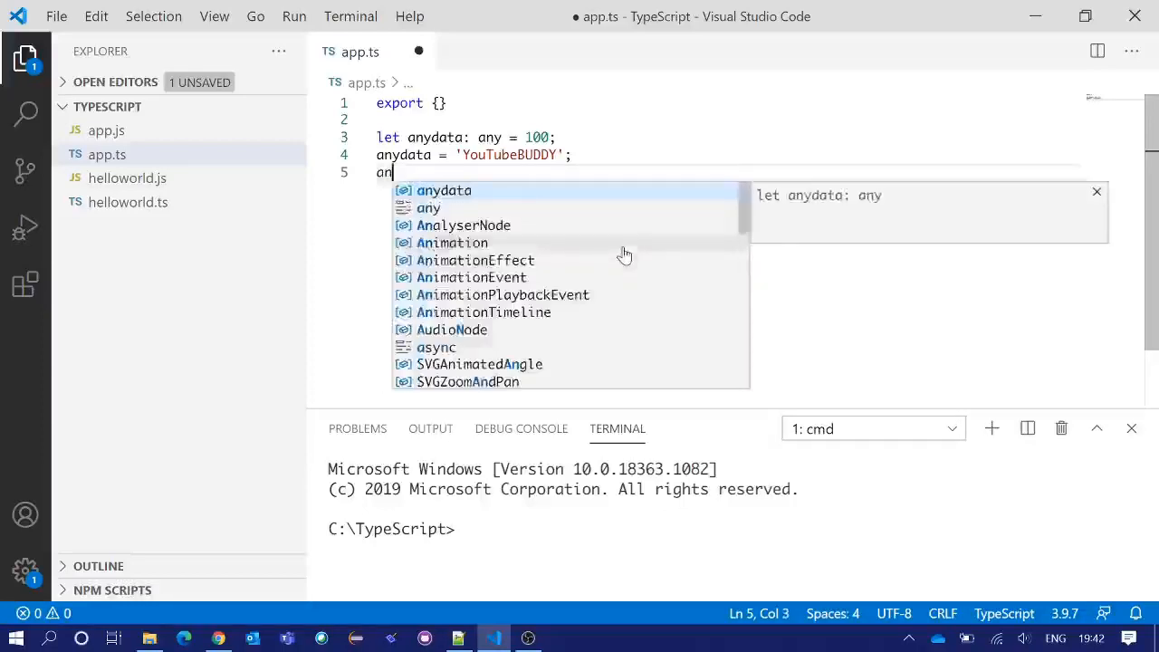
type("y")
key("Down")
key("Return")
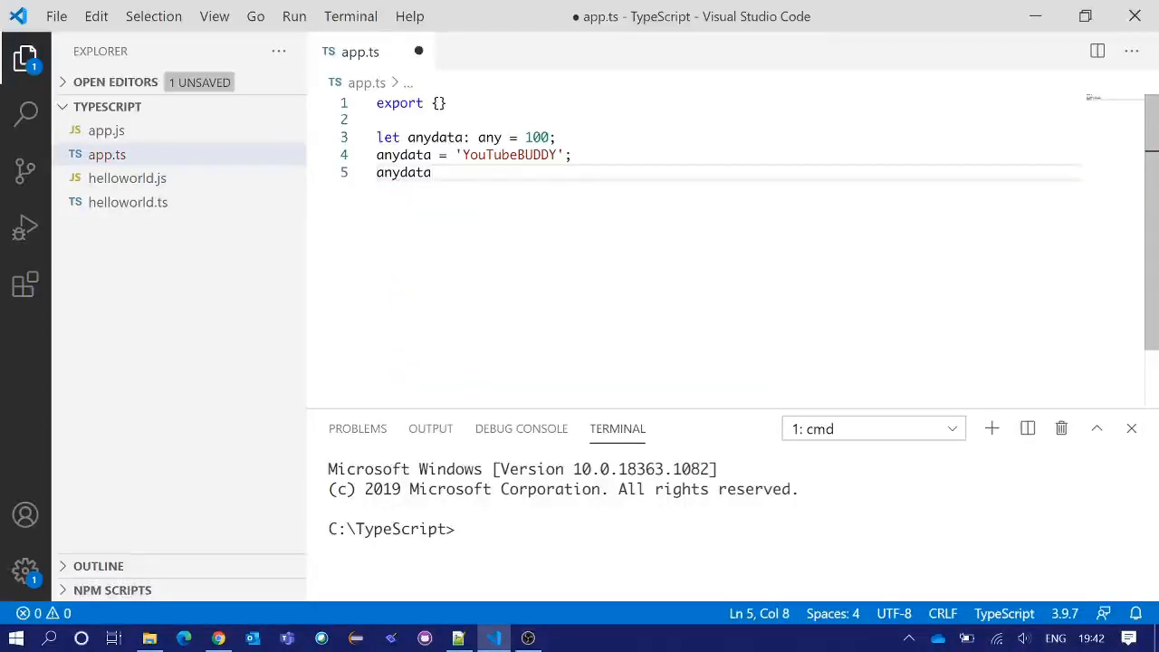
type(" = ")
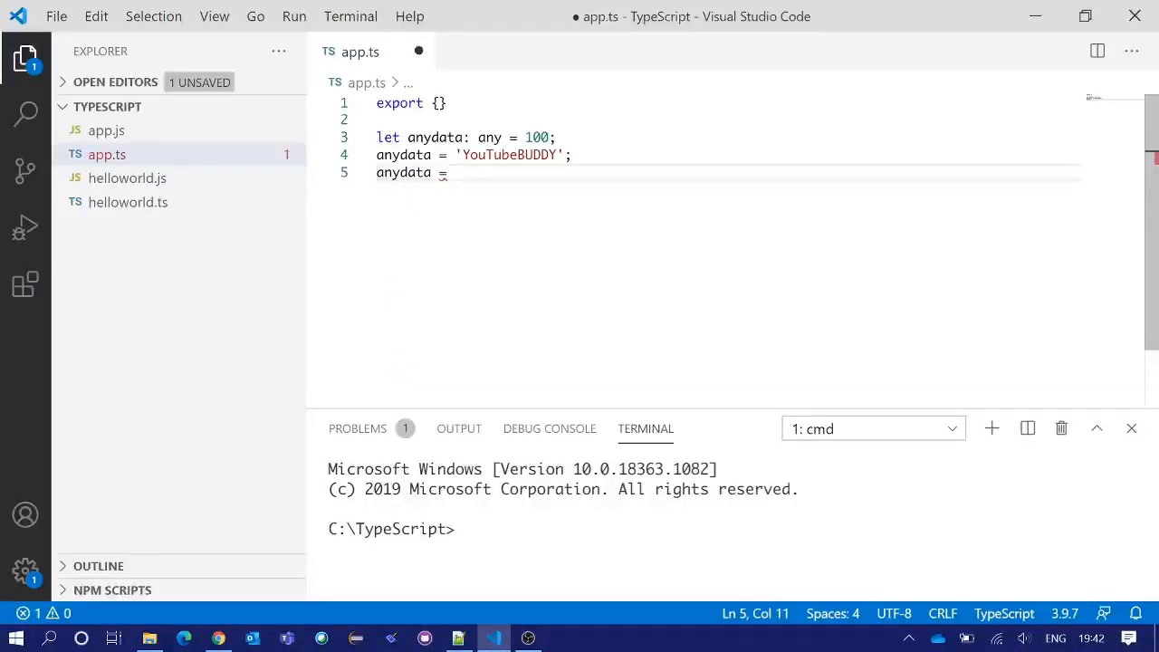
type("true")
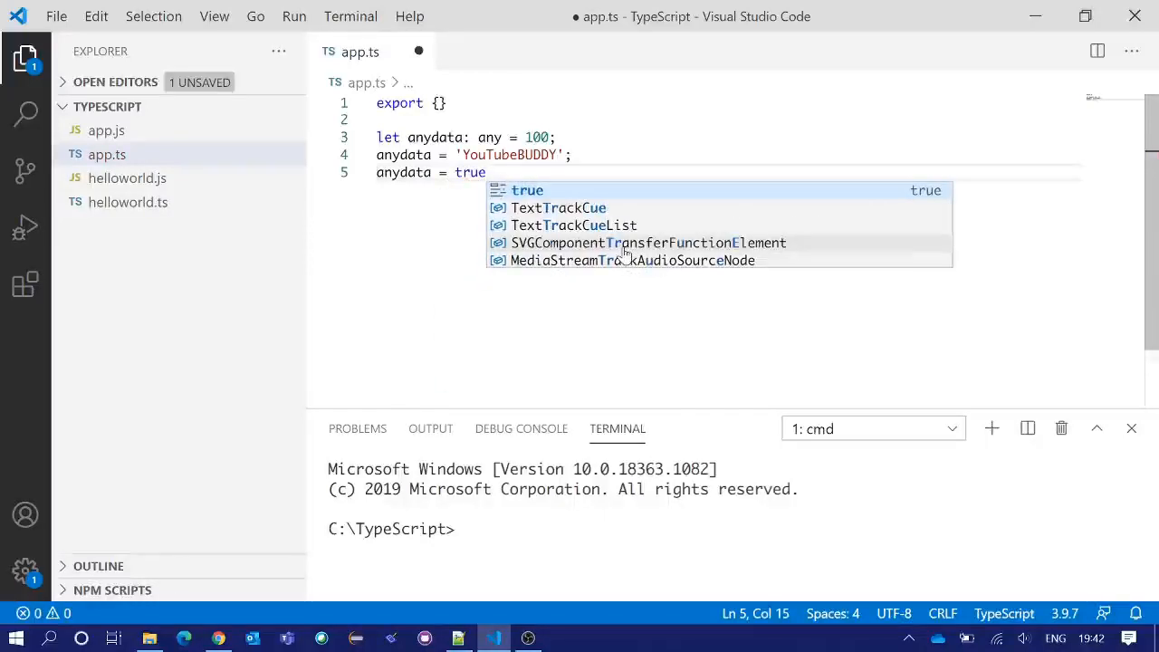
type(";")
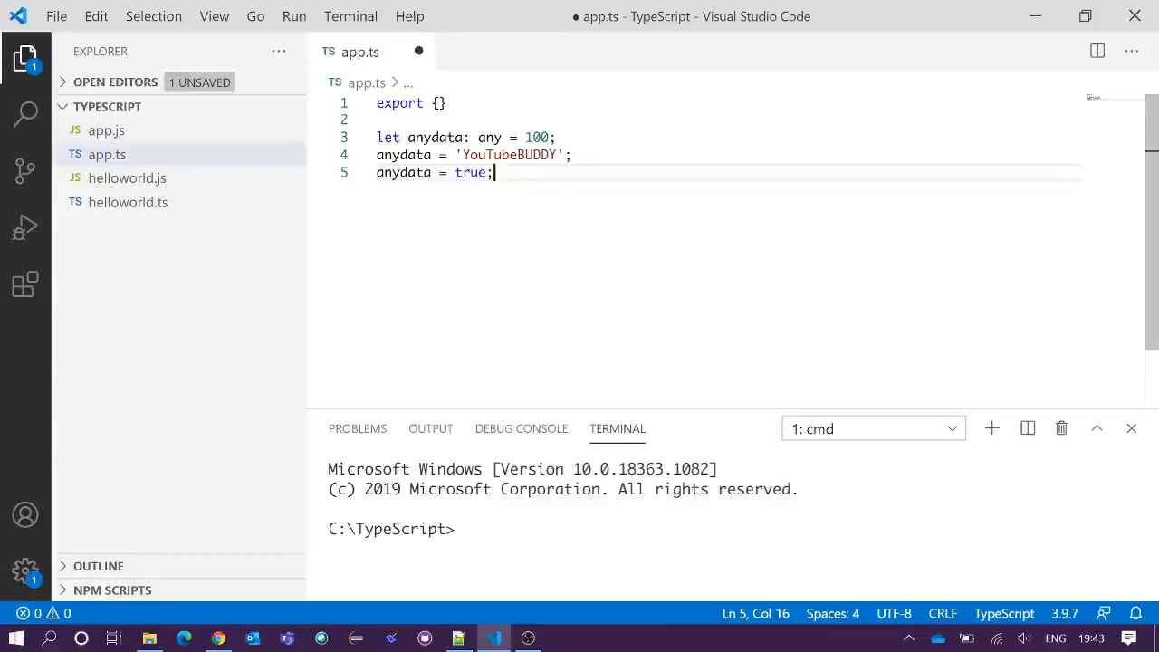
key("Return")
key("Return")
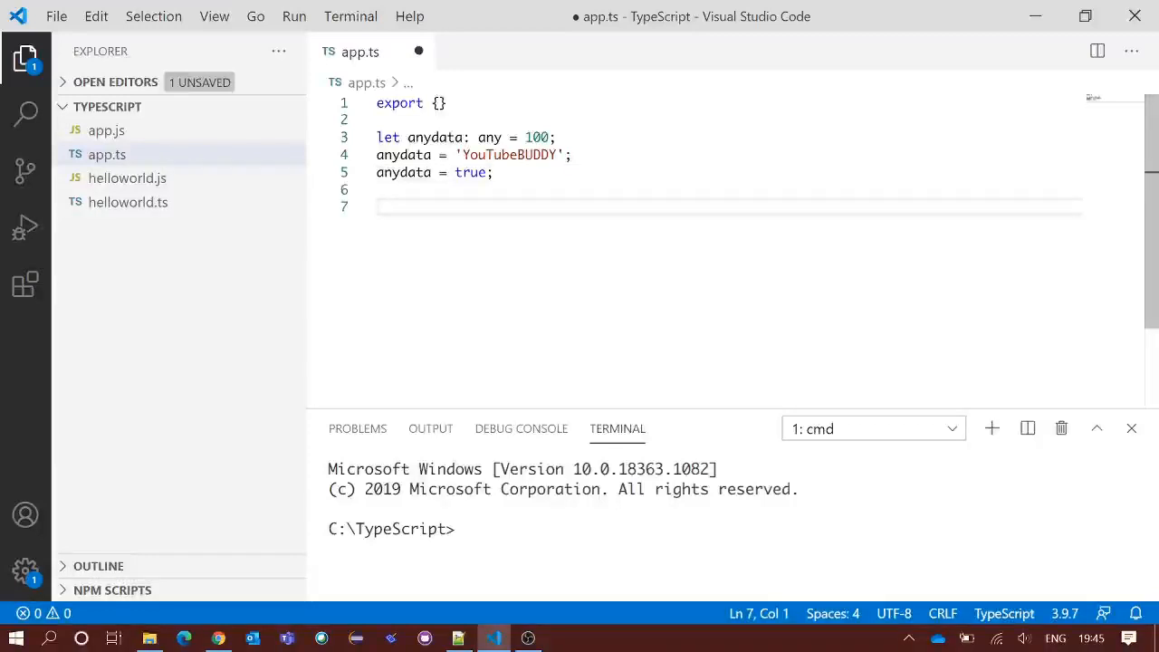
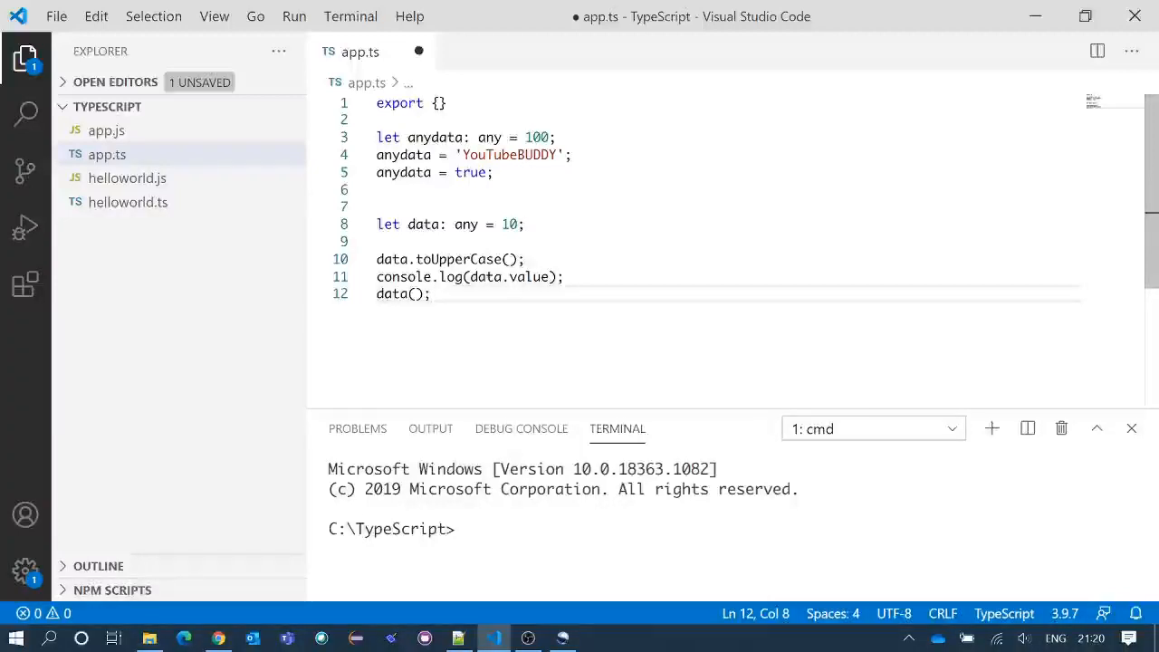
Change the data variable's type annotation on line 8 from any to unknown via IntelliSense.
double_click(465, 225)
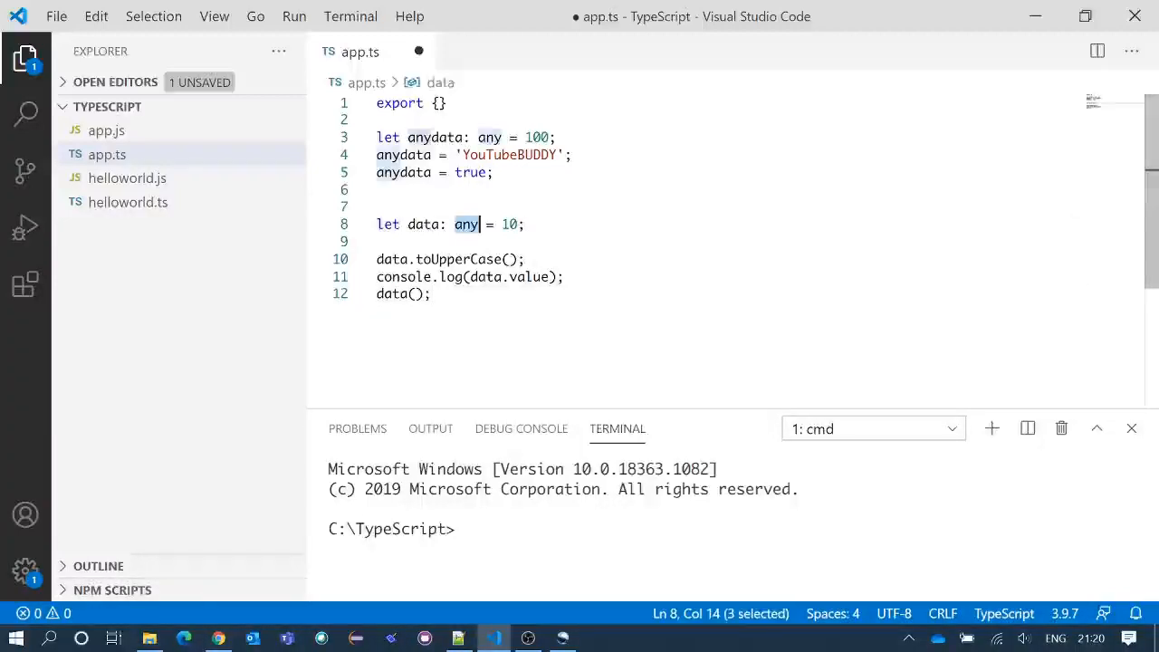
type("un")
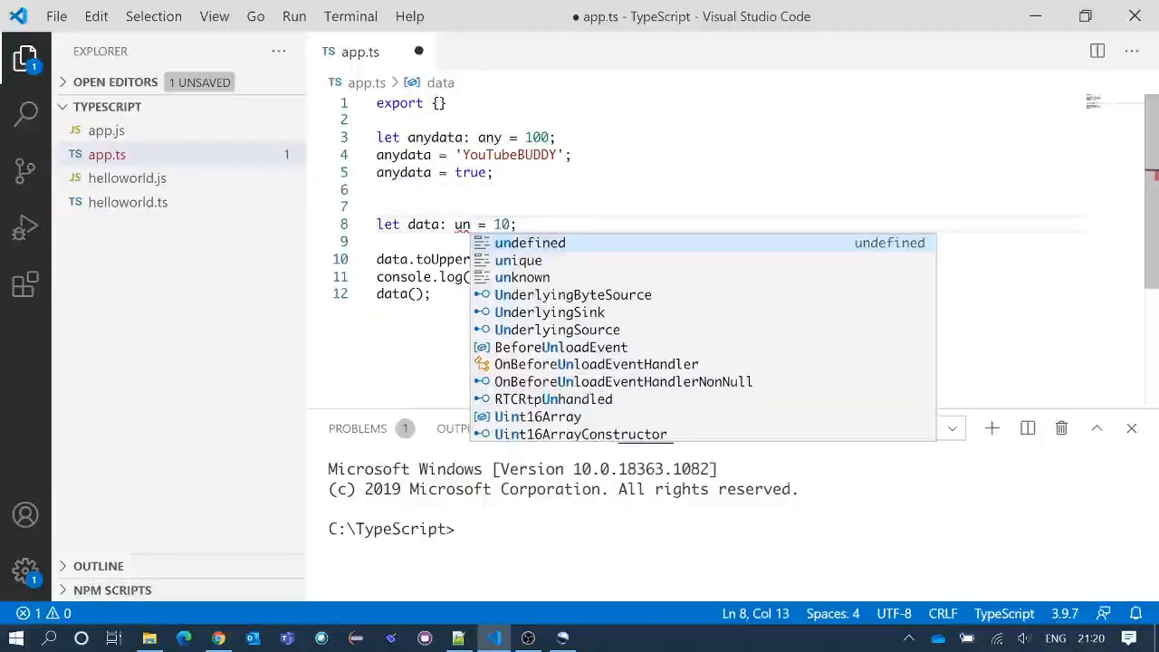
type("k")
key("Return")
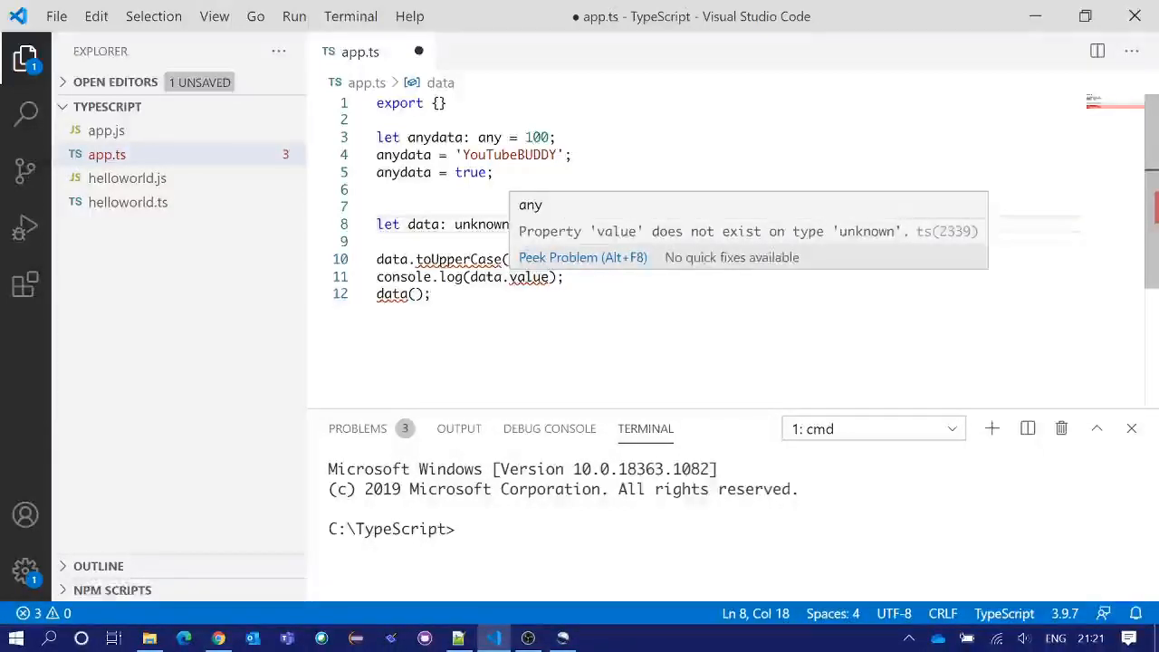
left_click(432, 294)
key("Up")
key("Up")
key("End")
key("Down")
key("Up")
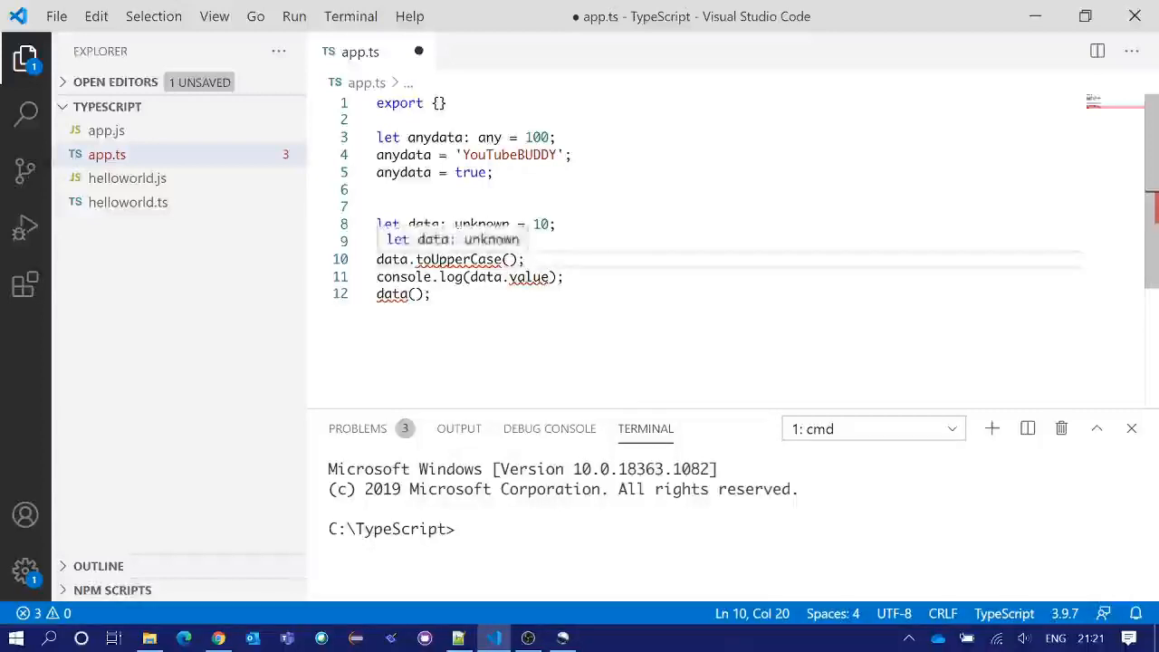
Wrap the call on line 10 as (data as string).toUpperCase(), leaving two errors.
left_click(411, 259)
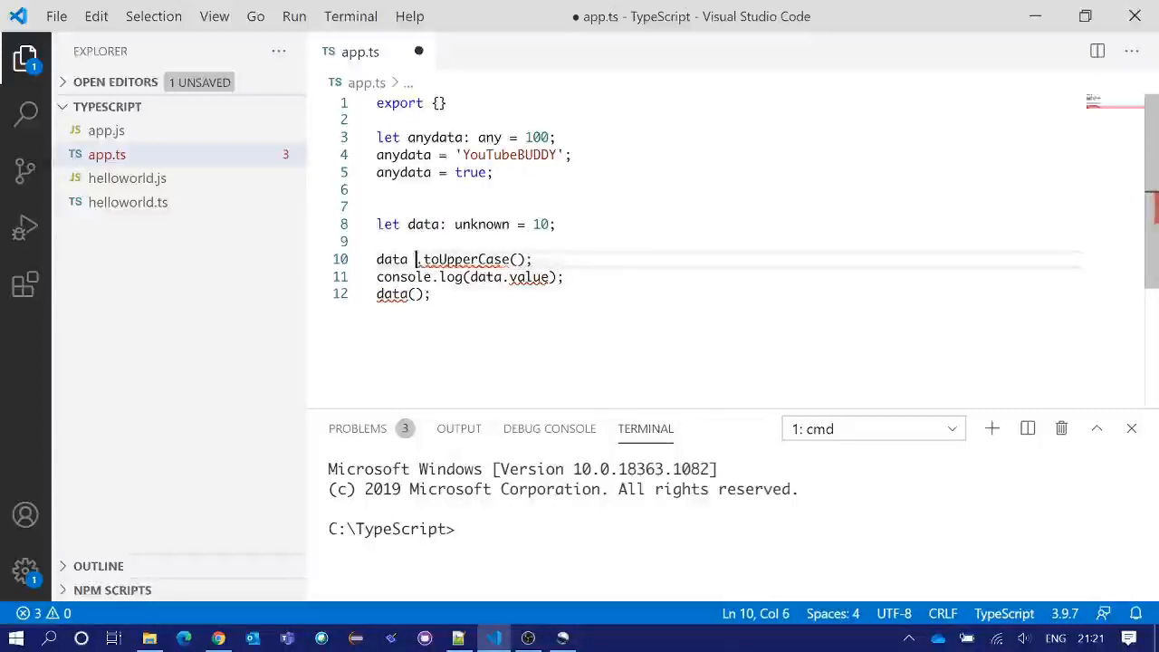
type("as st")
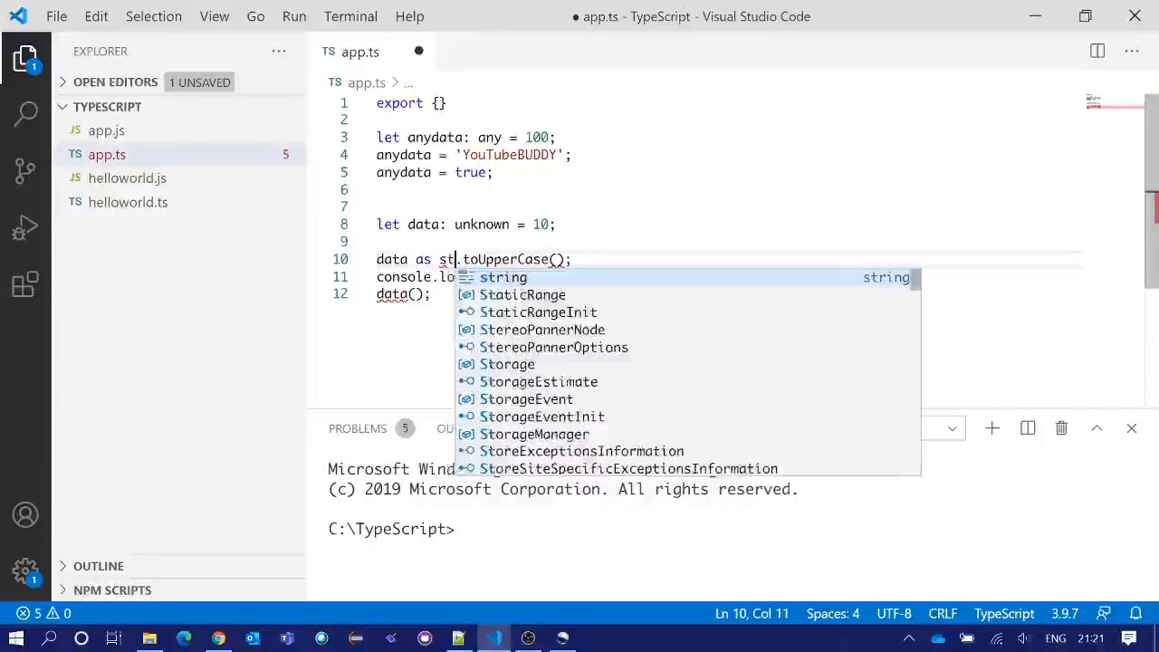
key("Return")
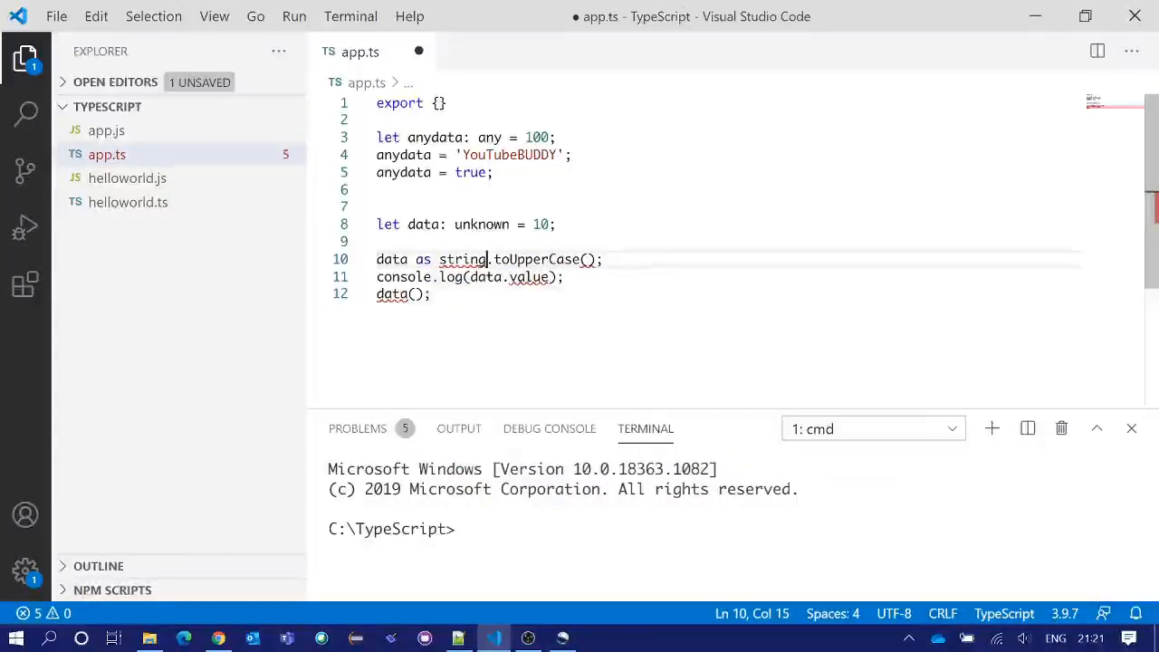
type(")")
key("Left")
key("Home")
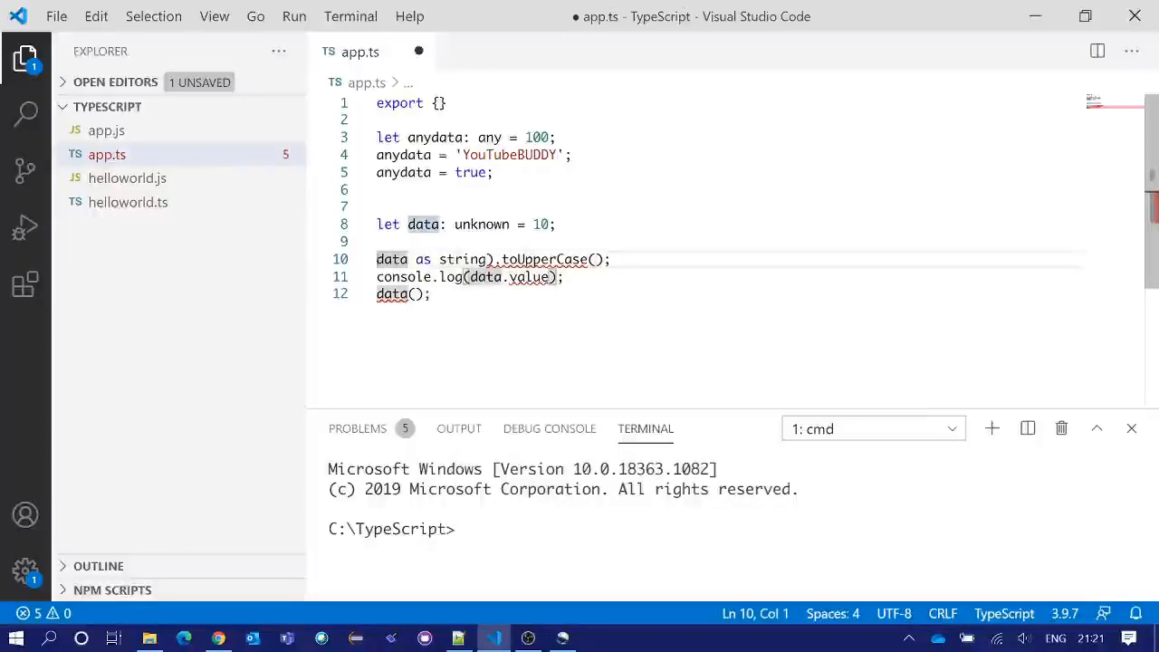
type("(")
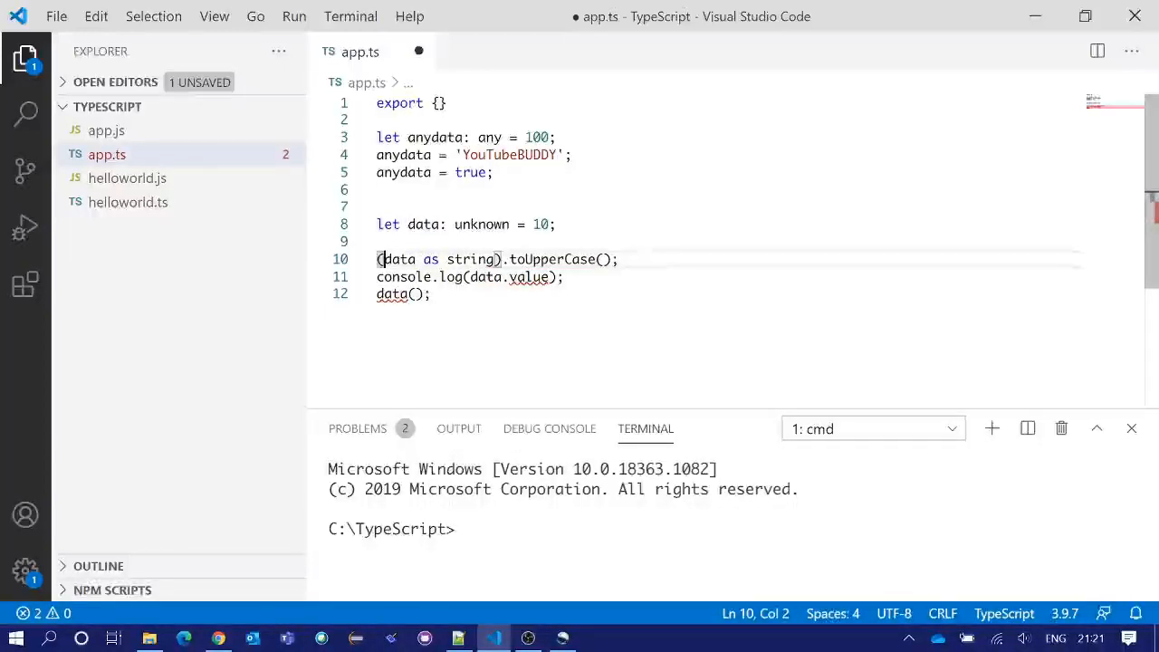
key("Down")
key("End")
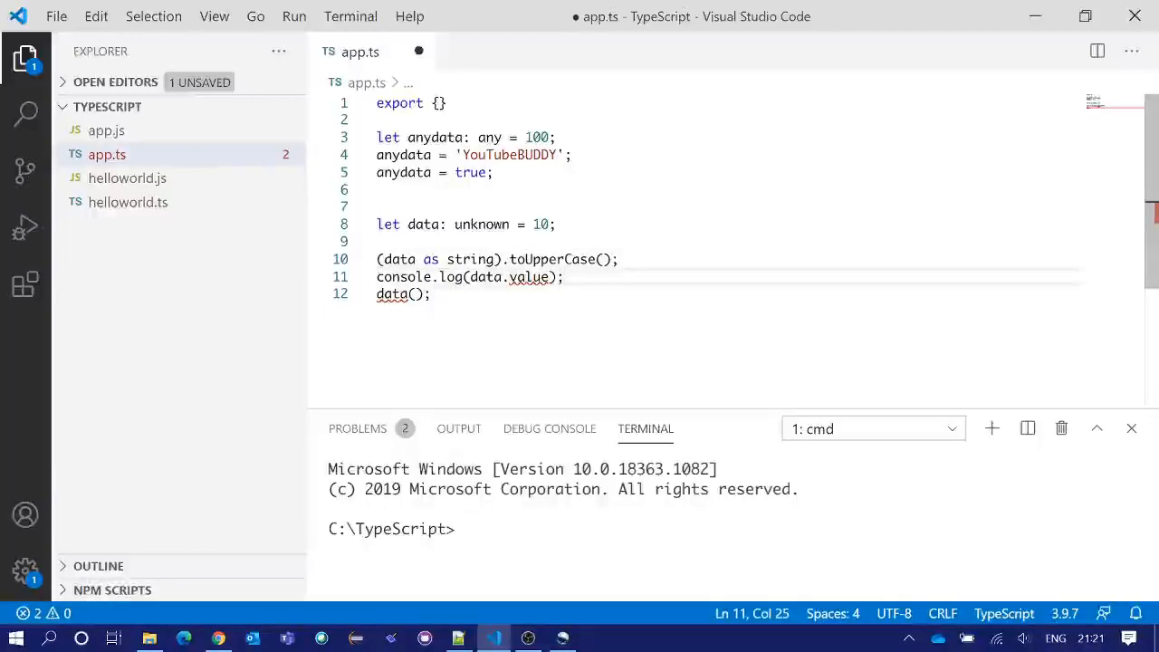
key("Down")
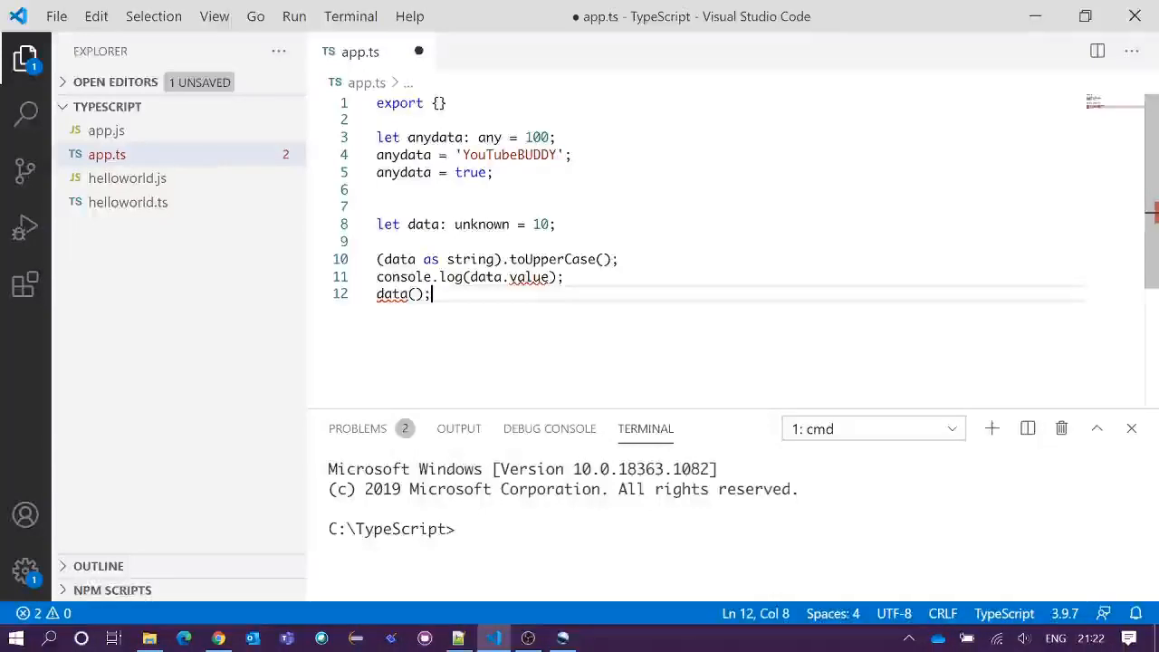
Delete the console.log(data.value) and data() lines 11-12, clearing all errors.
double_click(400, 259)
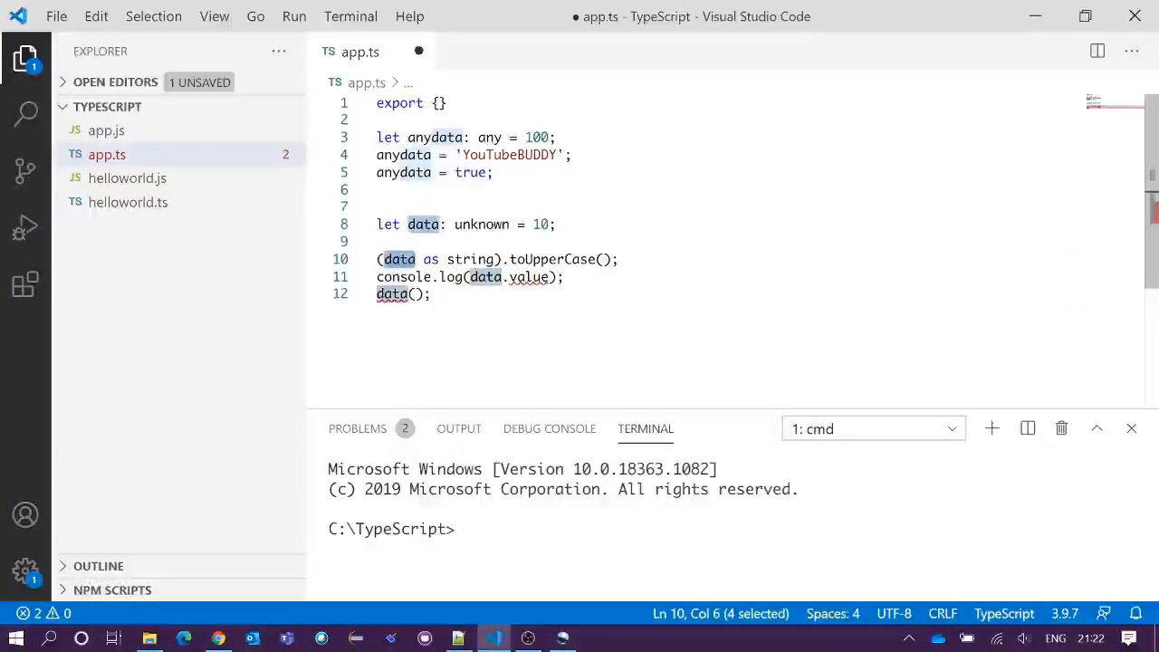
double_click(471, 259)
left_click(580, 277)
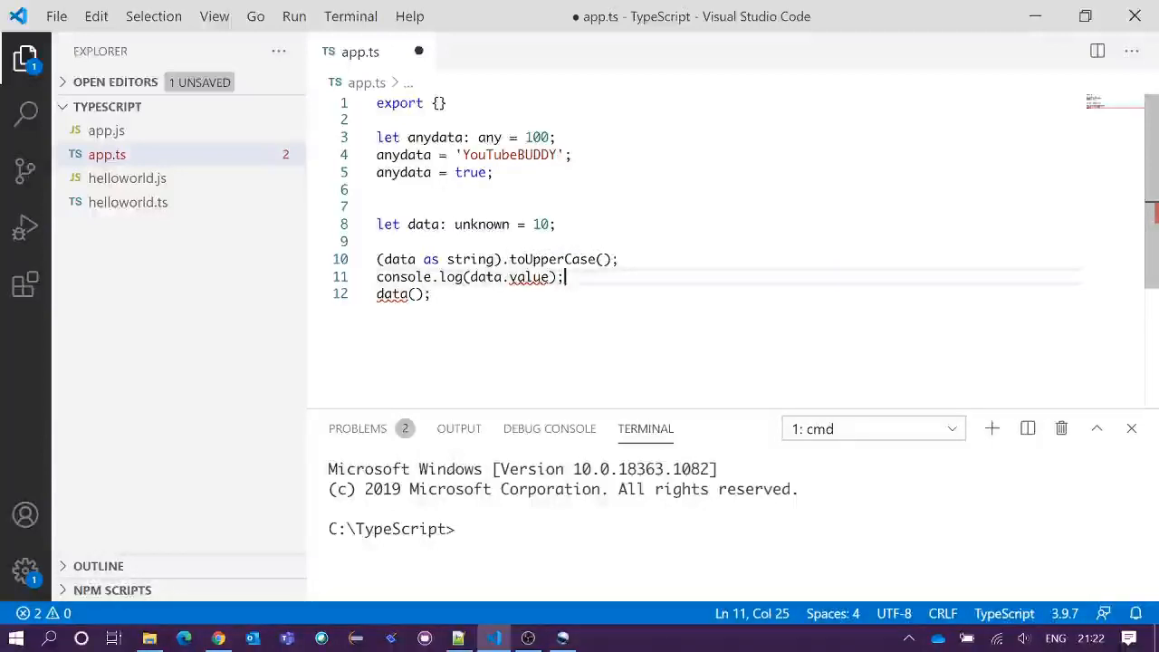
key("Down")
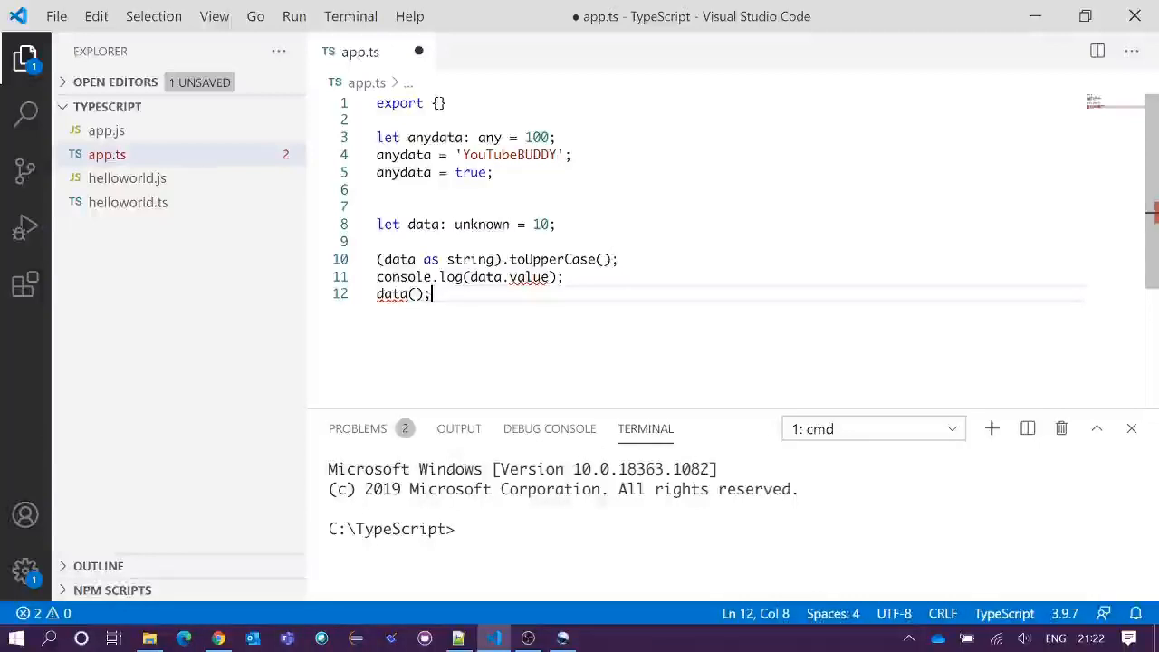
key("shift+Up")
key("shift+Home")
key("BackSpace")
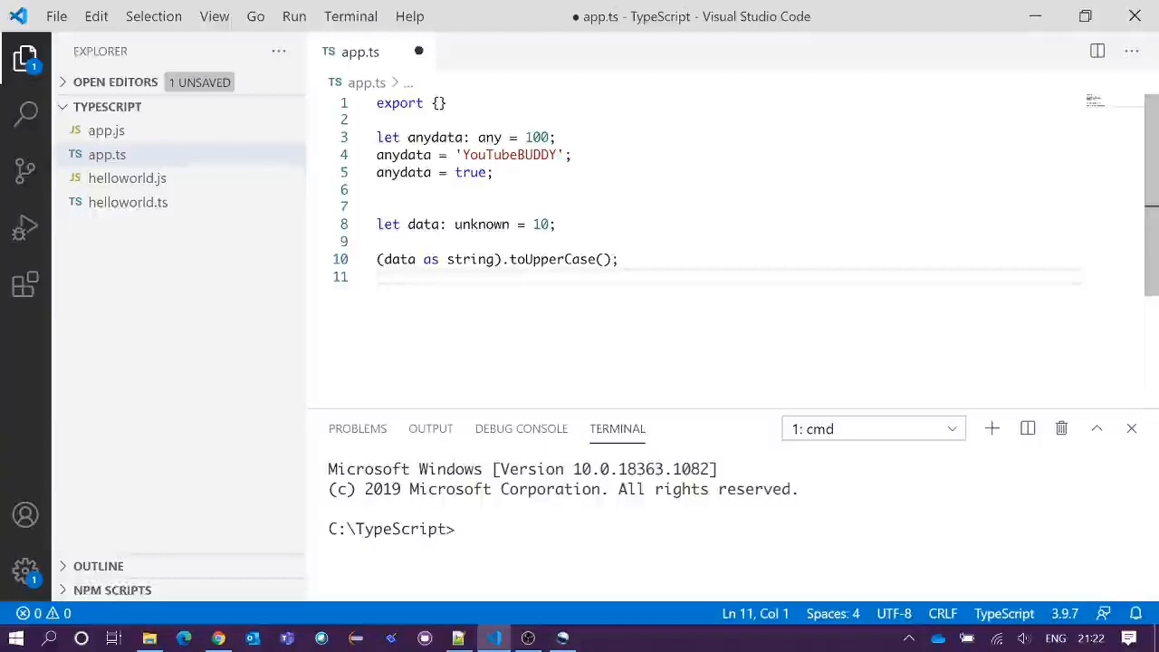